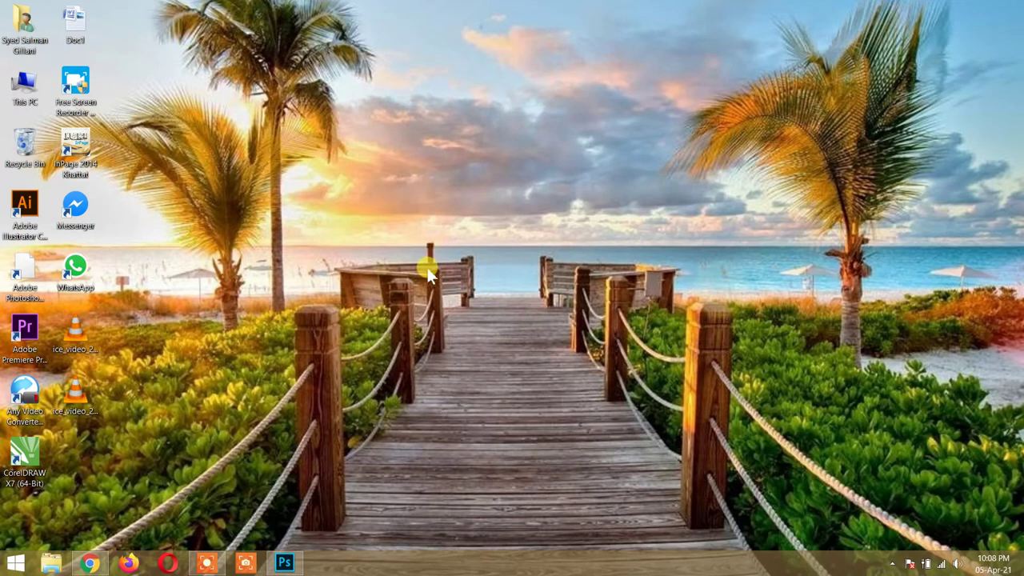
Restore the minimised Photoshop window from the taskbar so the empty workspace fills the screen.
click(286, 563)
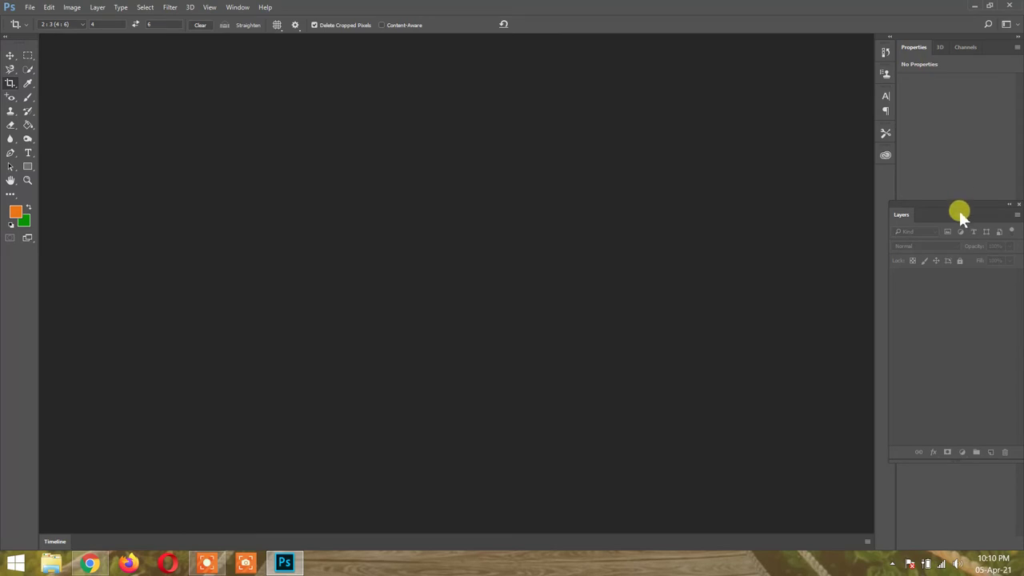
Drag the floating Layers panel higher on the right, briefly checking the File menu along the way.
drag(958, 215, 949, 224)
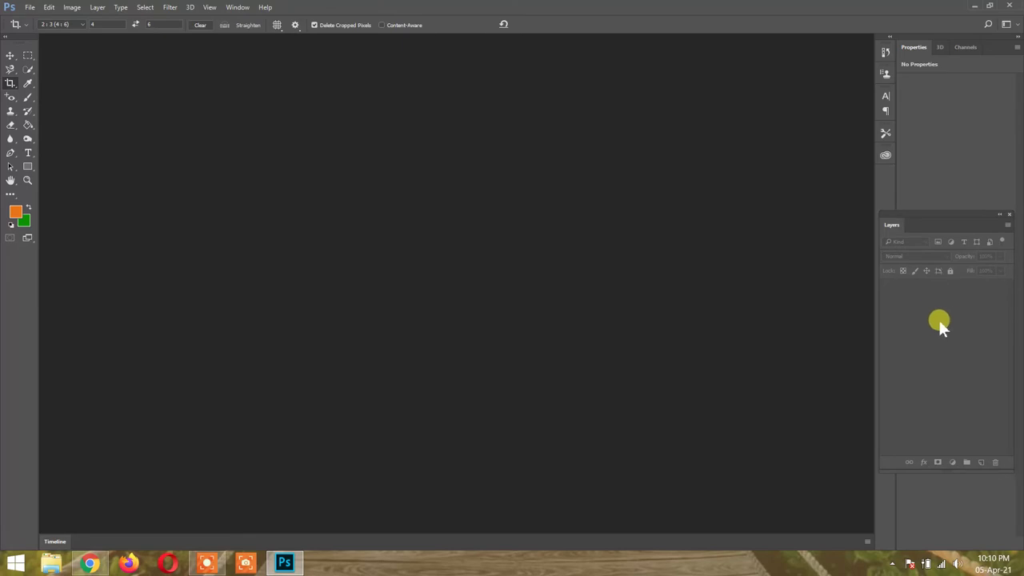
click(29, 8)
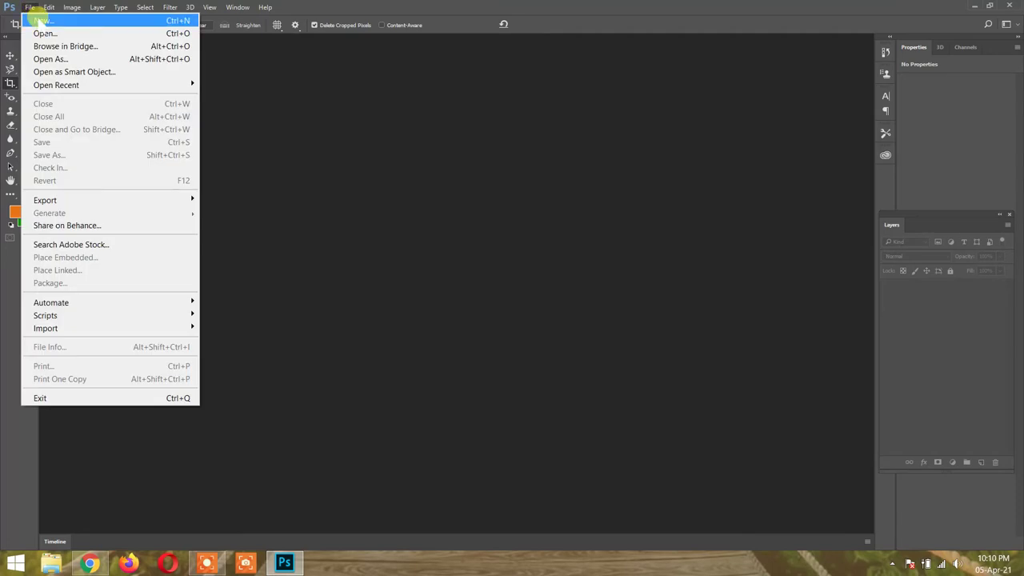
click(447, 5)
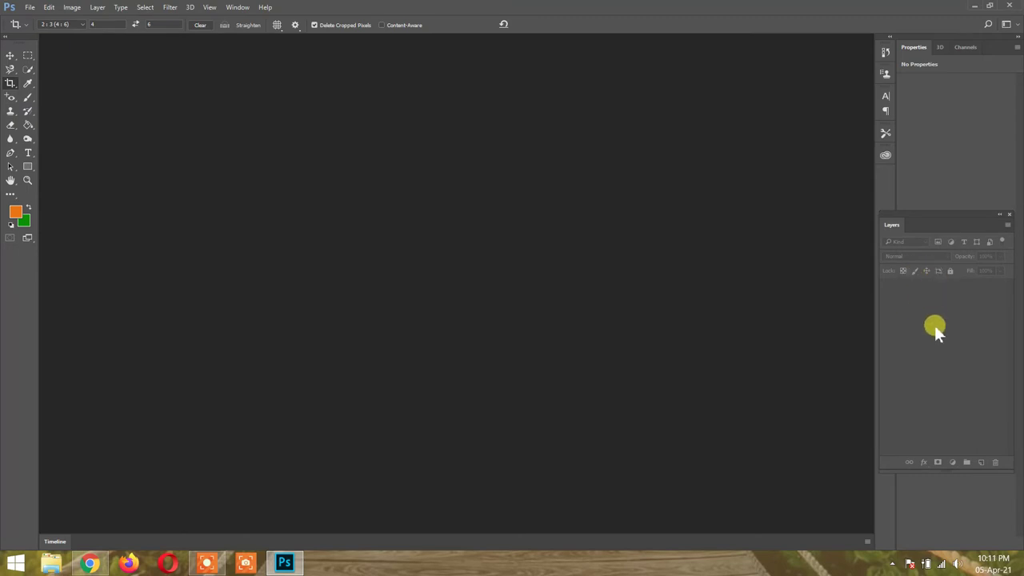
drag(946, 227, 949, 231)
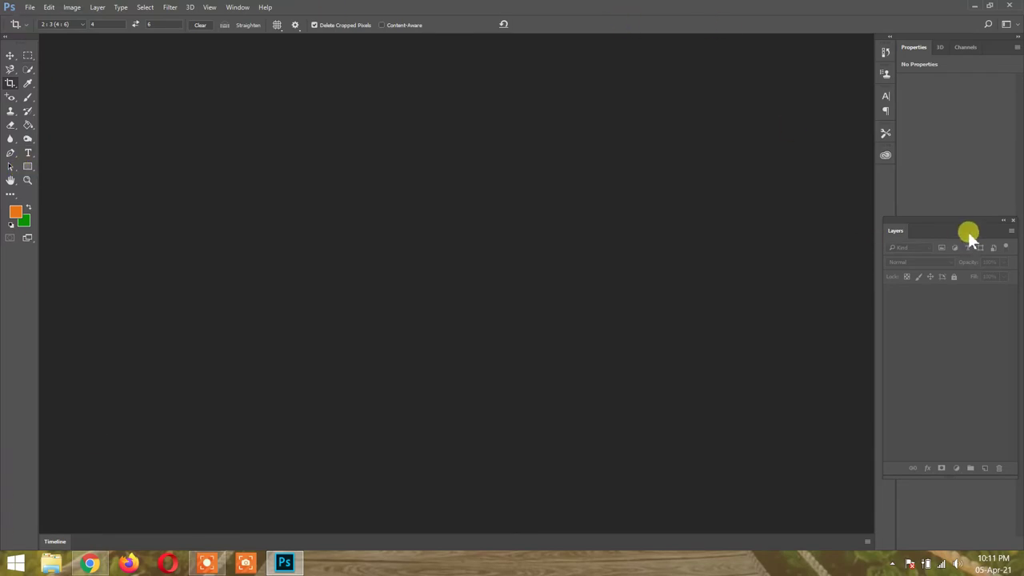
drag(968, 232, 964, 198)
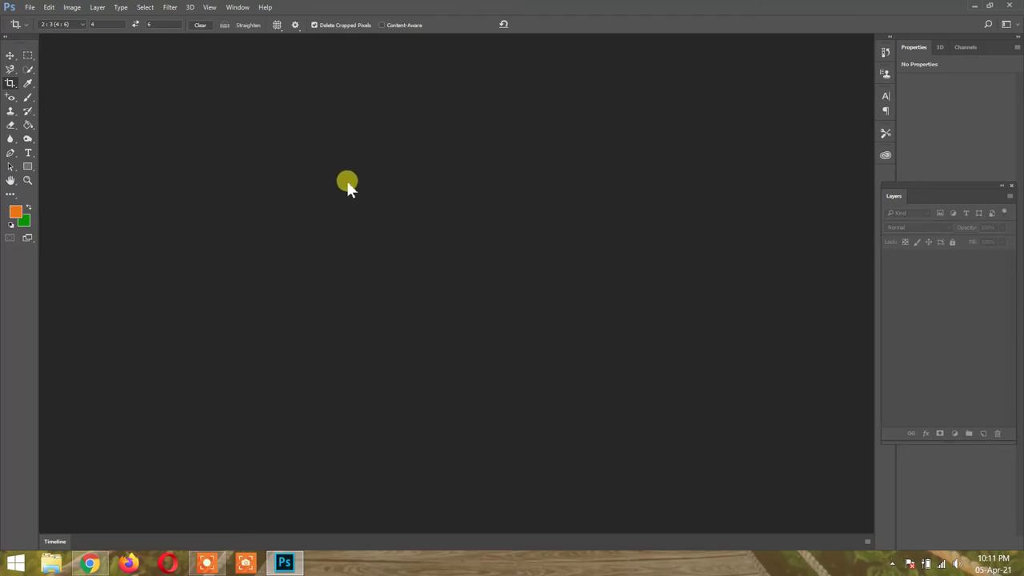
click(30, 8)
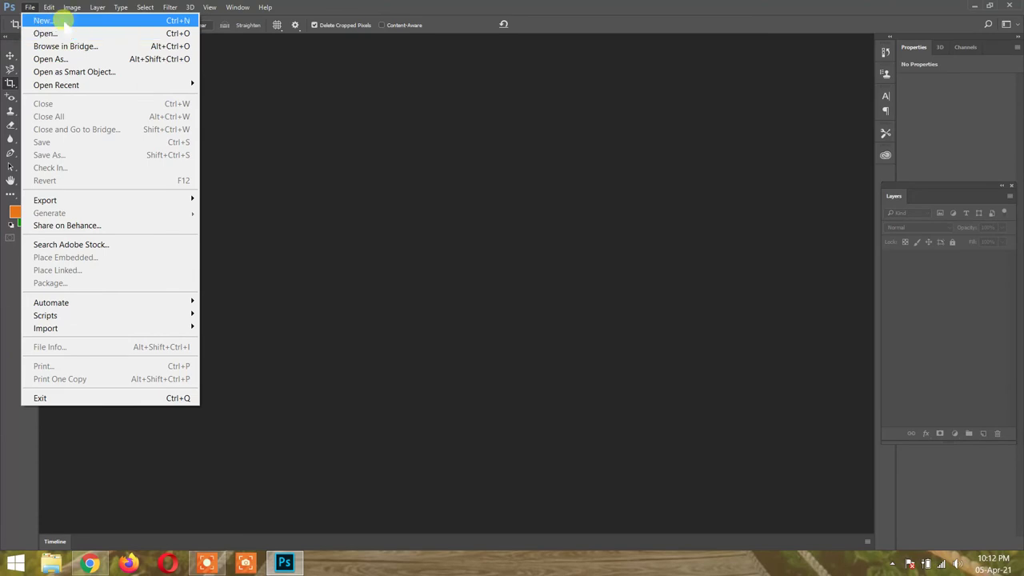
click(64, 22)
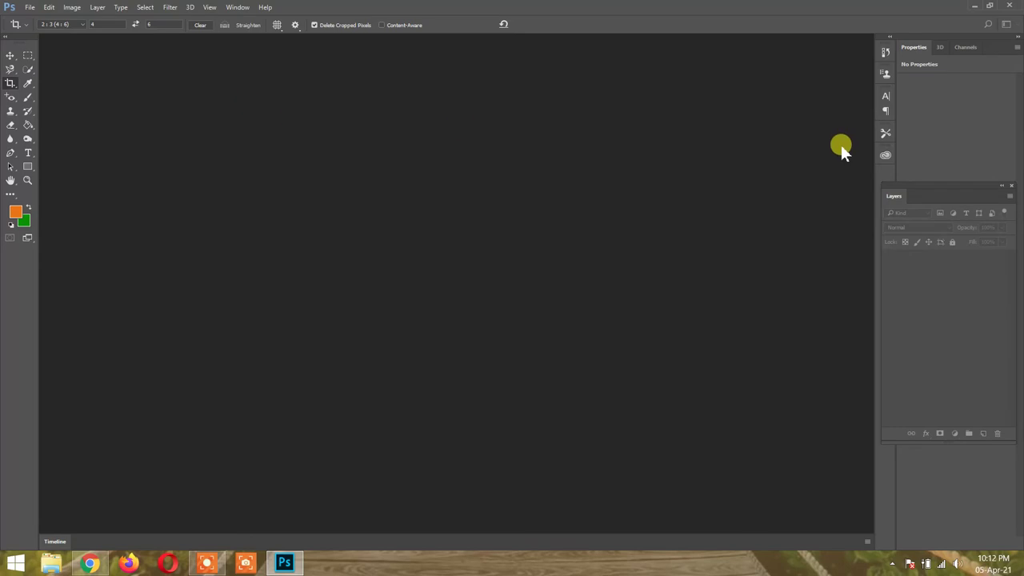
Open the New Document dialog with Ctrl+N on its Recent 3 x 2 in preset, moved up-left.
key(ctrl+n)
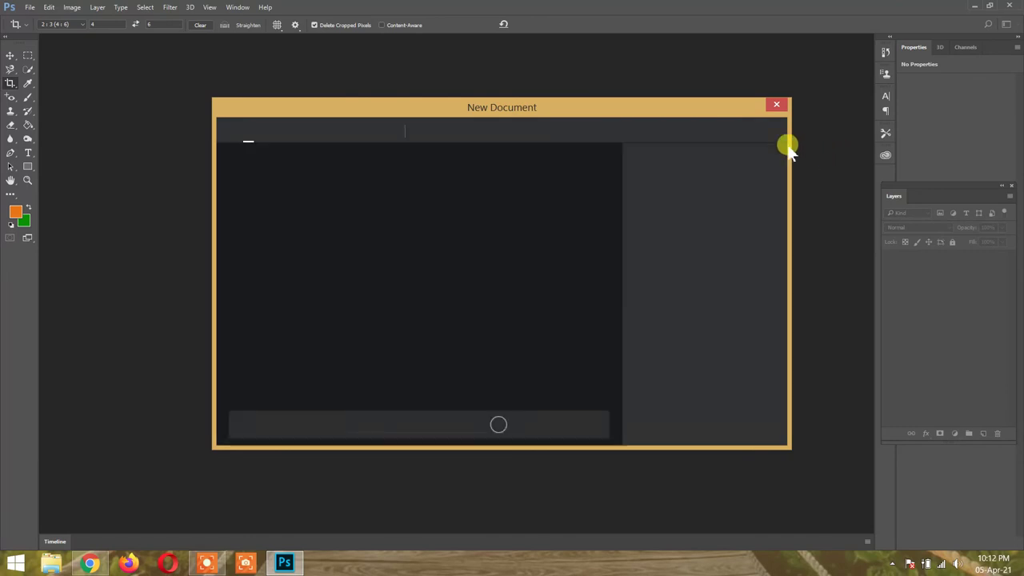
drag(657, 110, 641, 90)
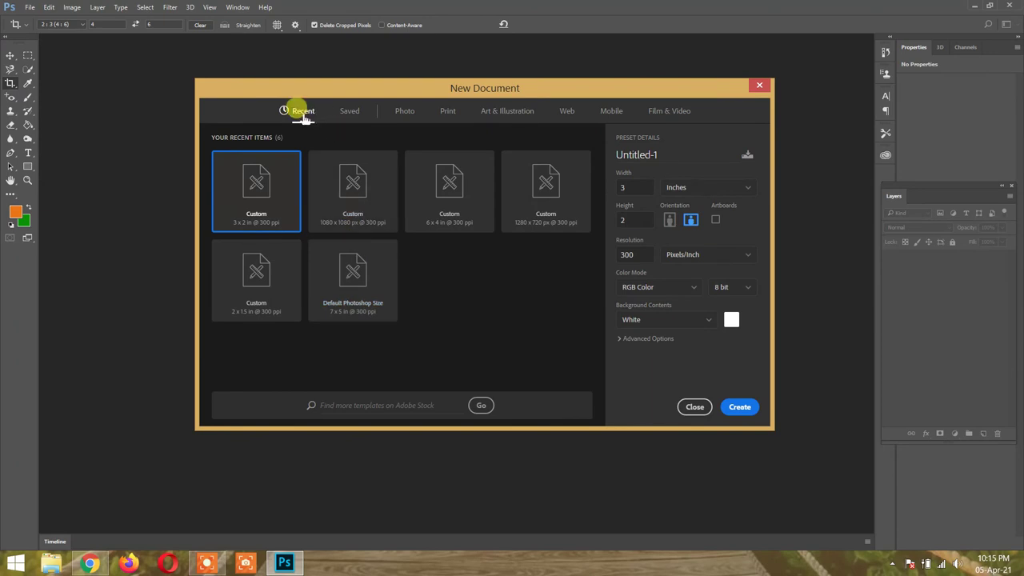
Browse the Saved presets, then the Photo presets showing the 7 x 5 in, 300 ppi default.
click(349, 111)
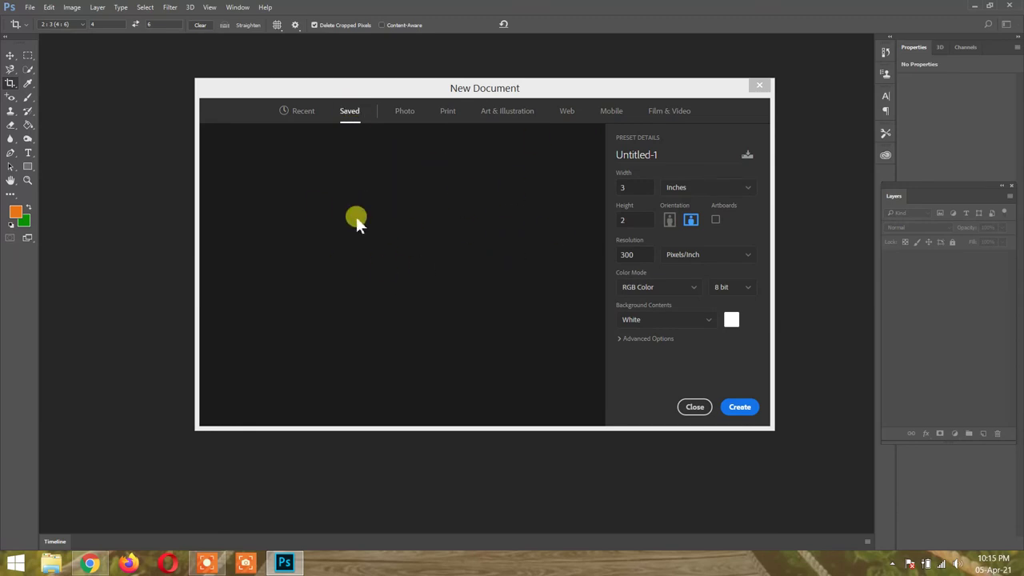
click(402, 112)
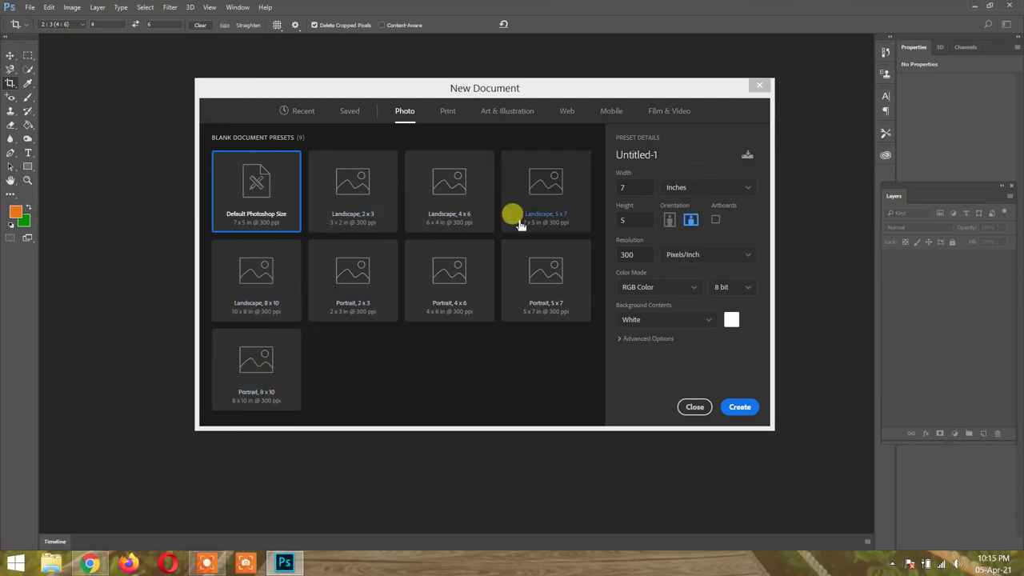
Browse the Print presets, then the Art & Illustration presets at 1000 x 1000 px, 300 ppi.
click(448, 112)
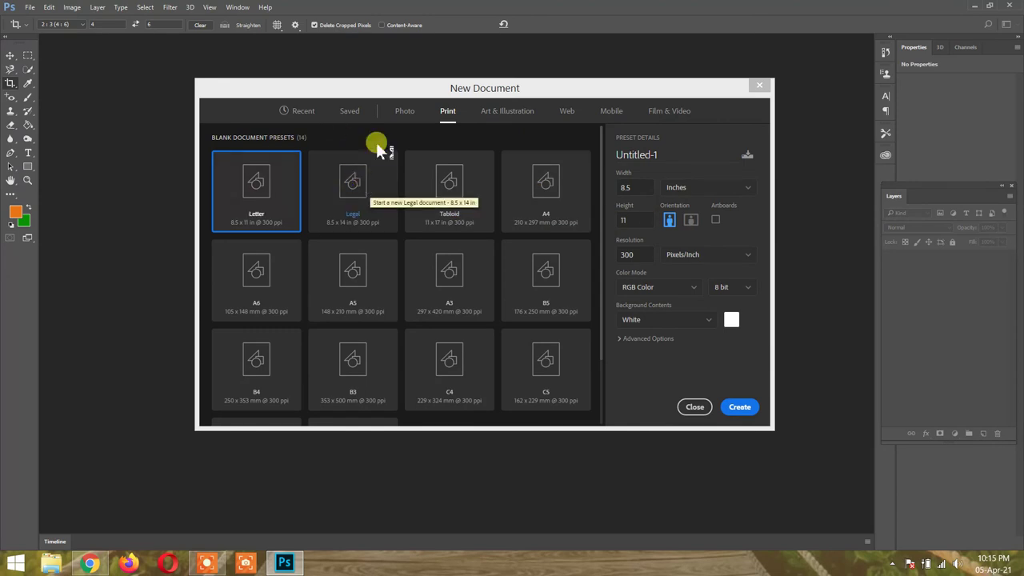
click(515, 117)
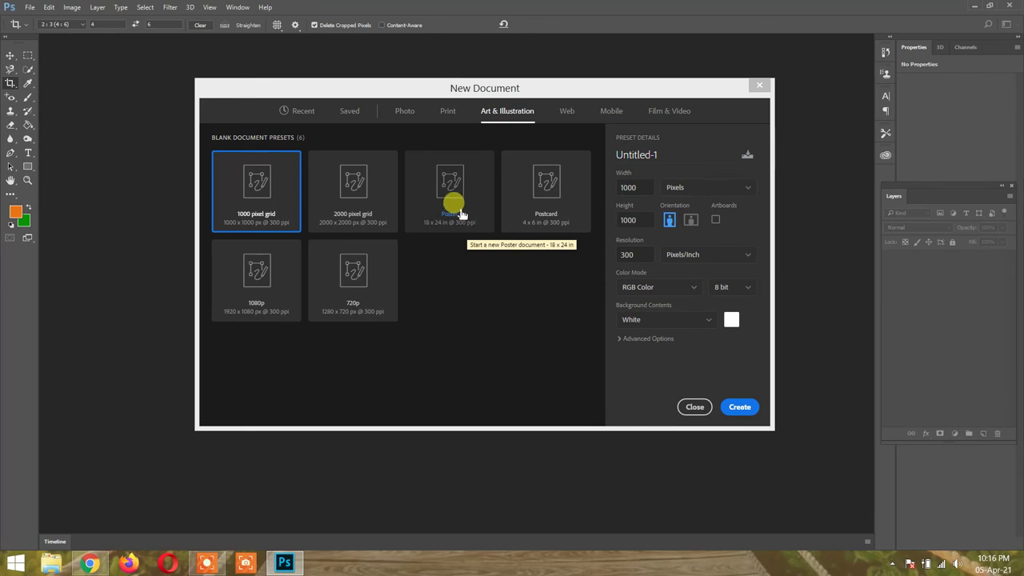
Browse the Web presets, then scroll the 26 Mobile presets with iPhone 6 at 750 x 1334 px.
click(567, 112)
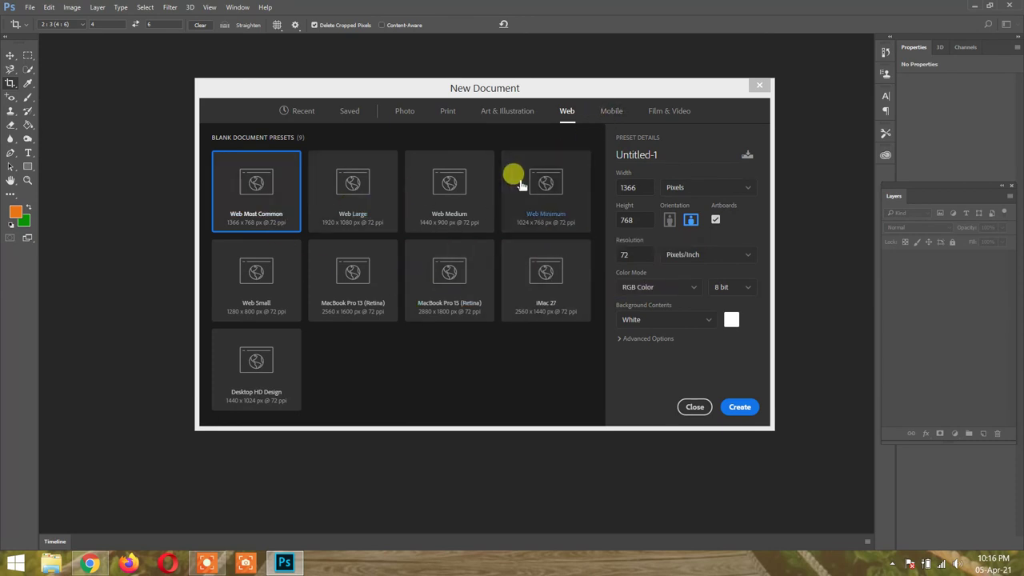
click(614, 114)
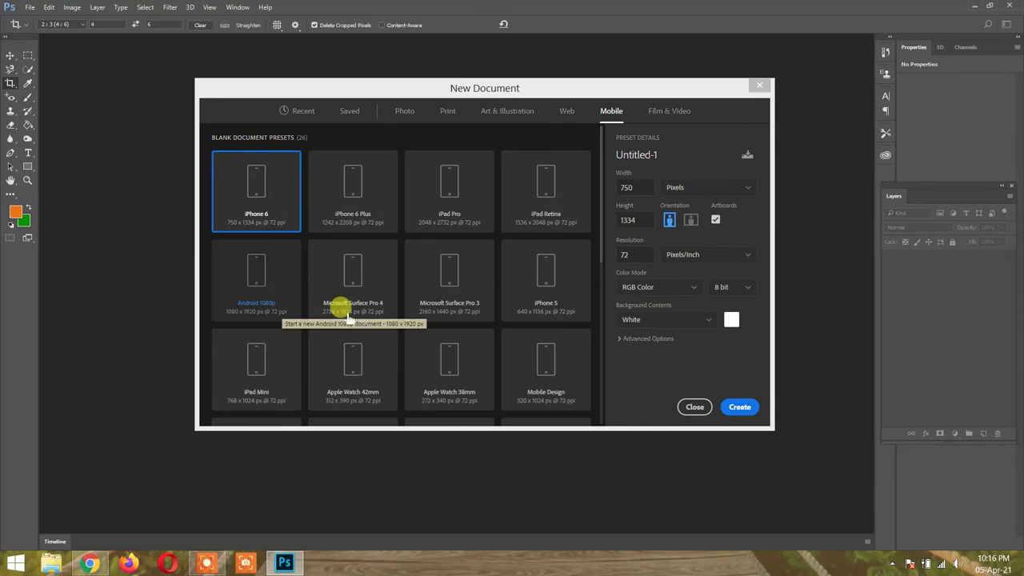
scroll(552, 320, down, 2)
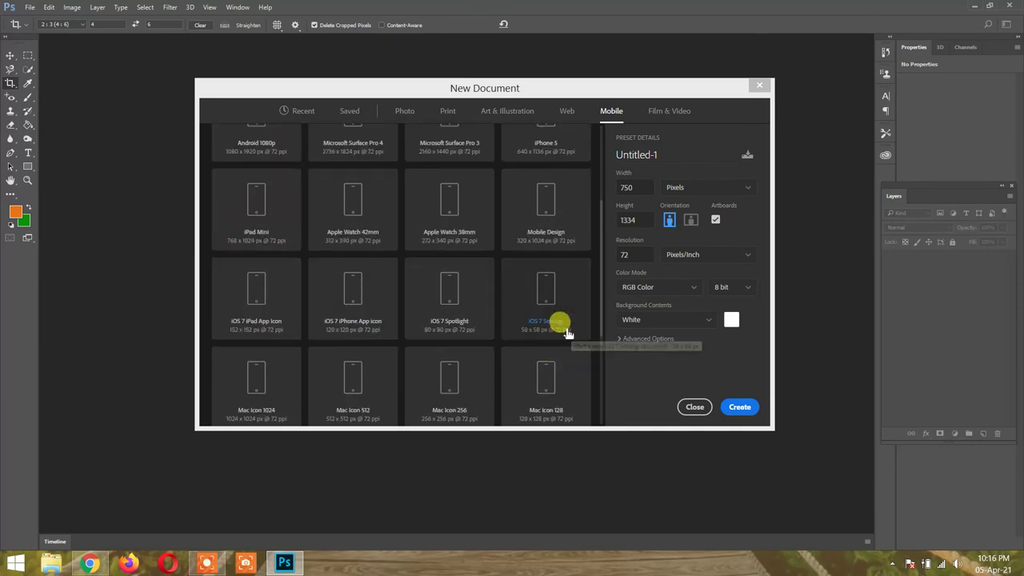
scroll(532, 199, down, 3)
scroll(568, 177, up, 5)
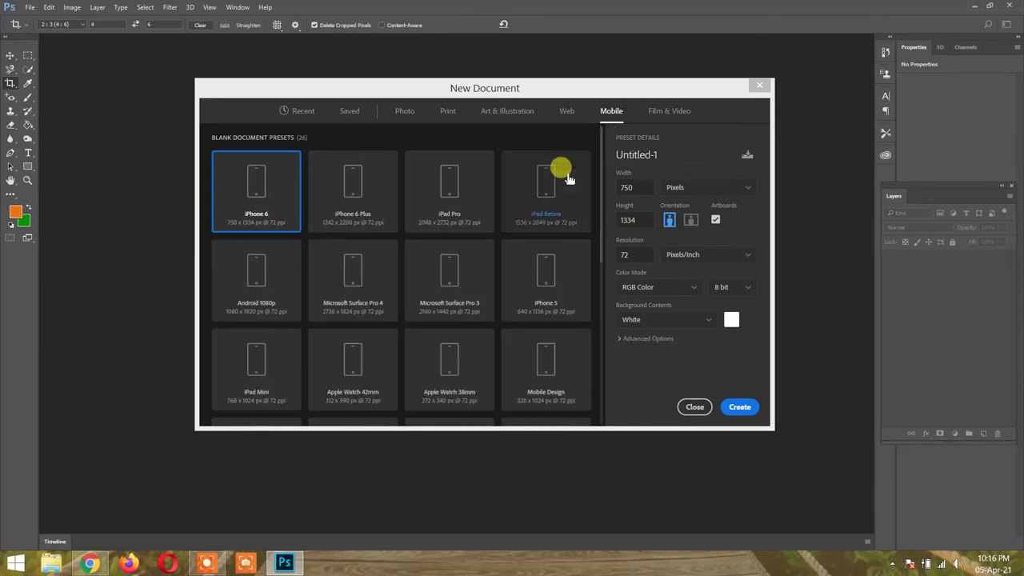
Scroll through the Film & Video presets, then return to the Recent 3 x 2 in, 300 ppi preset.
click(668, 111)
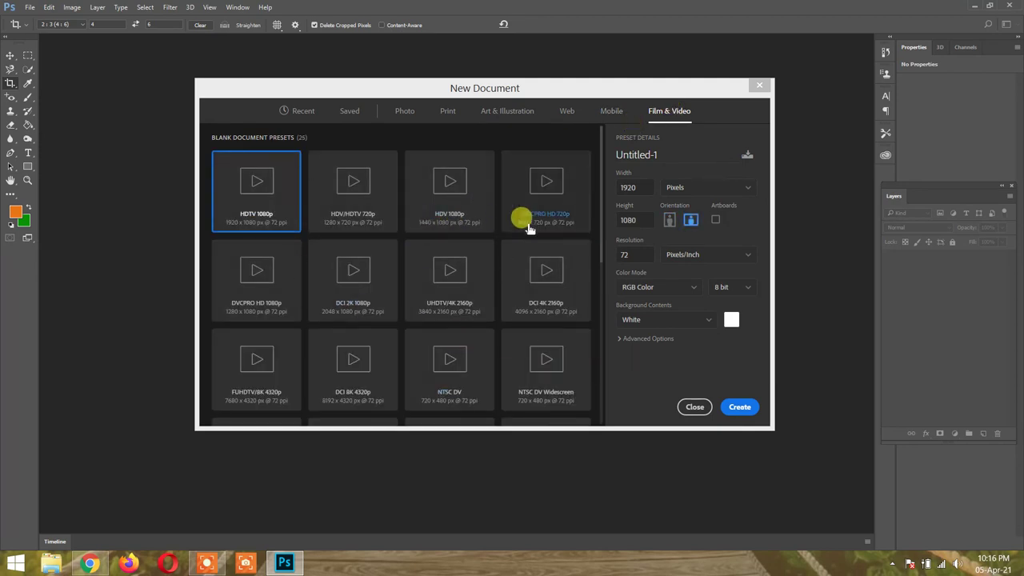
scroll(563, 236, down, 5)
scroll(560, 243, up, 1)
scroll(560, 242, up, 4)
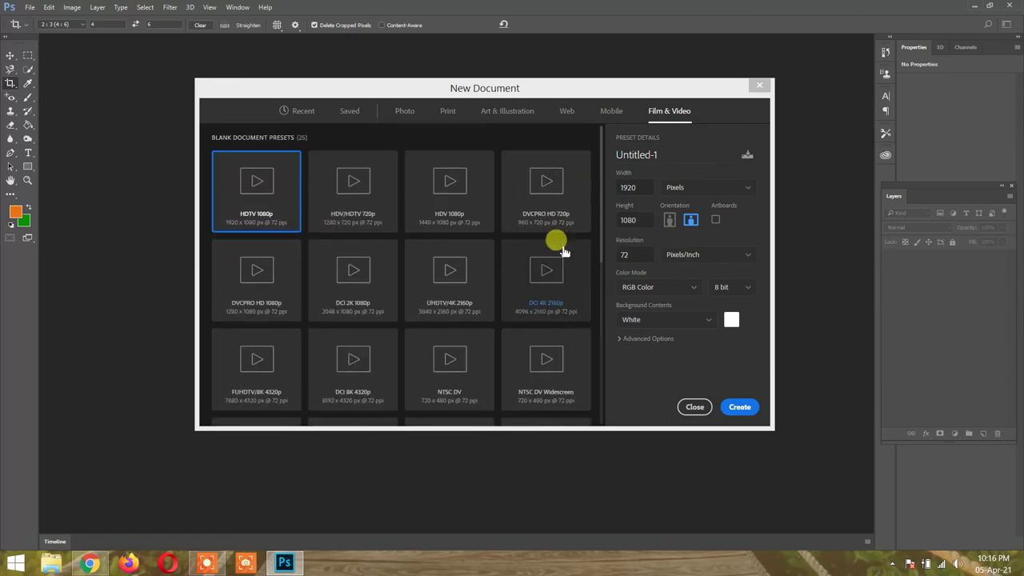
click(301, 114)
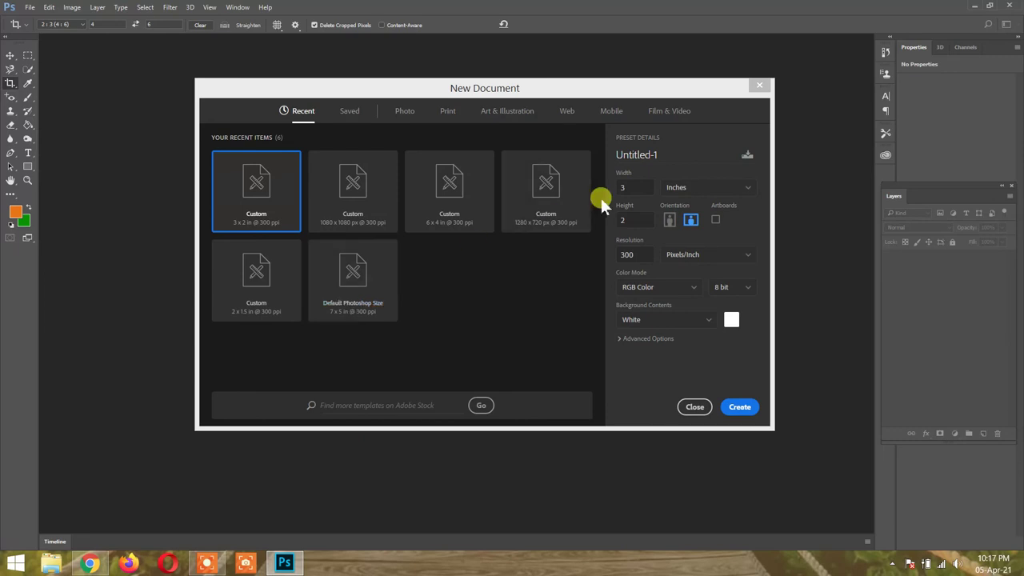
double_click(642, 188)
double_click(628, 219)
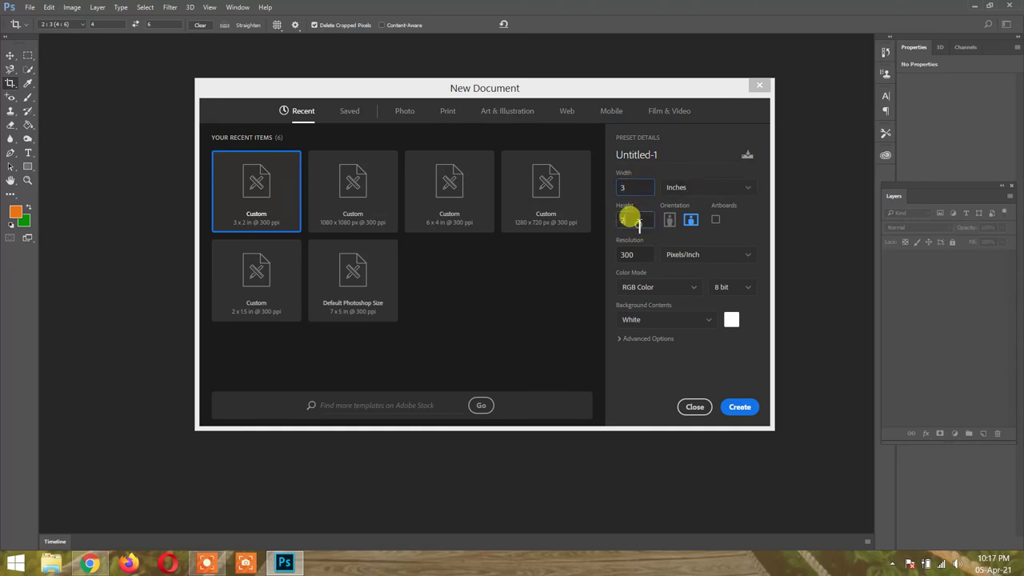
click(745, 189)
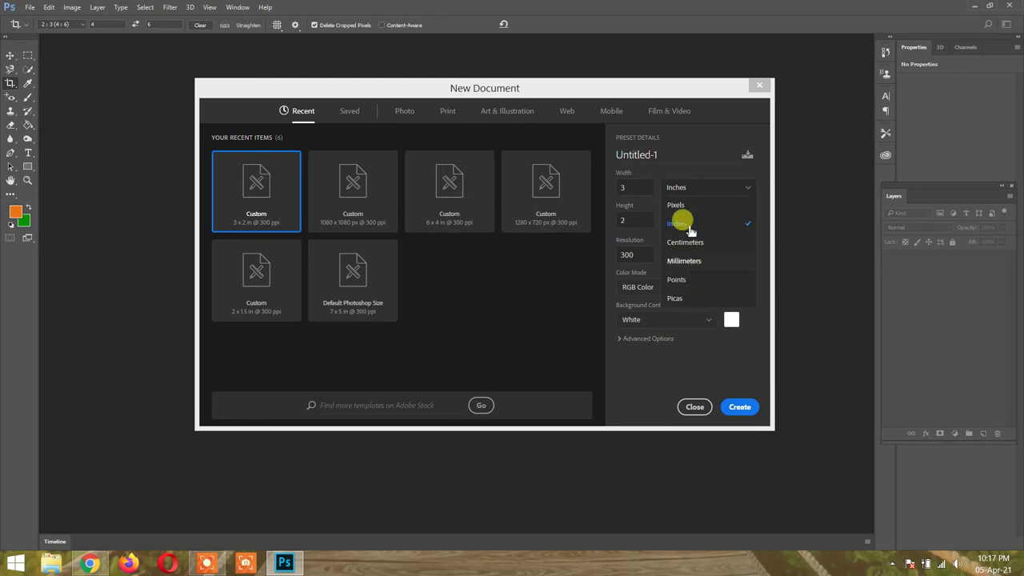
click(703, 151)
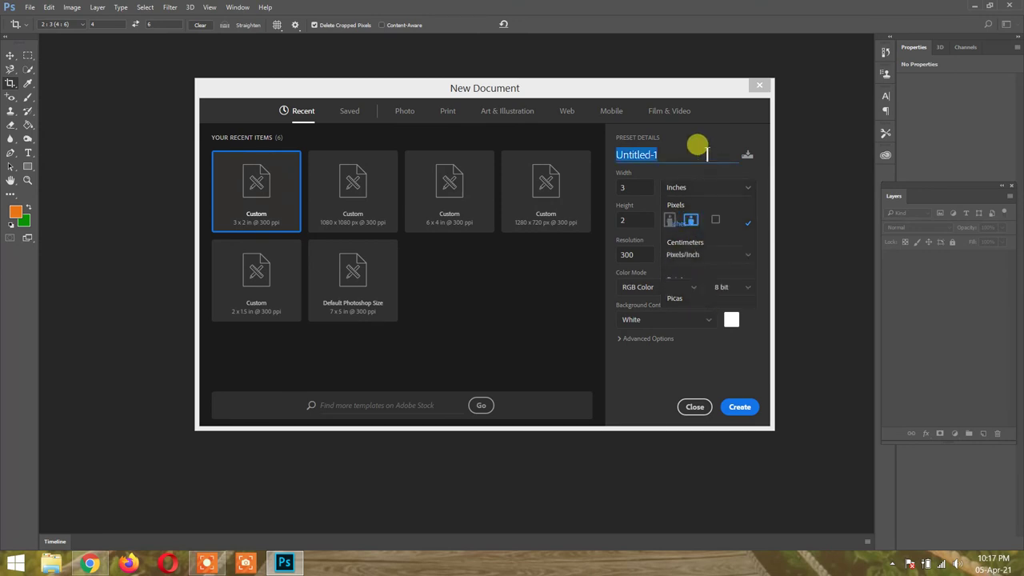
click(773, 183)
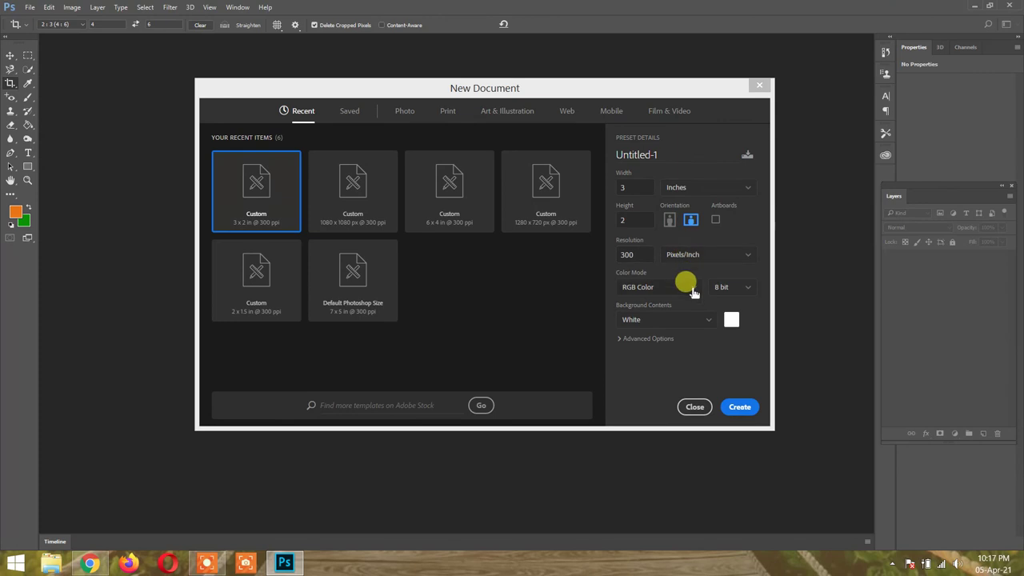
click(693, 294)
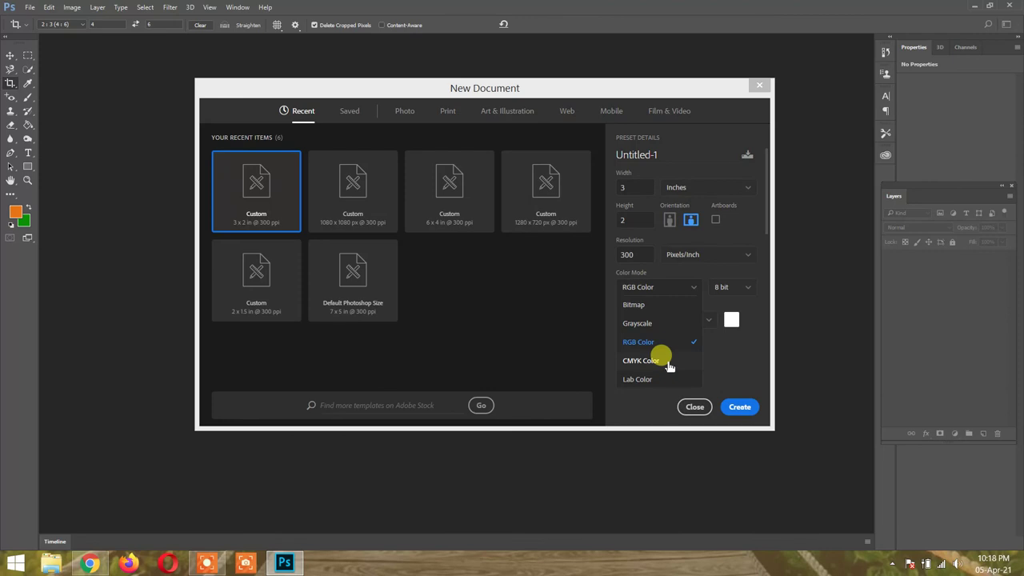
click(668, 342)
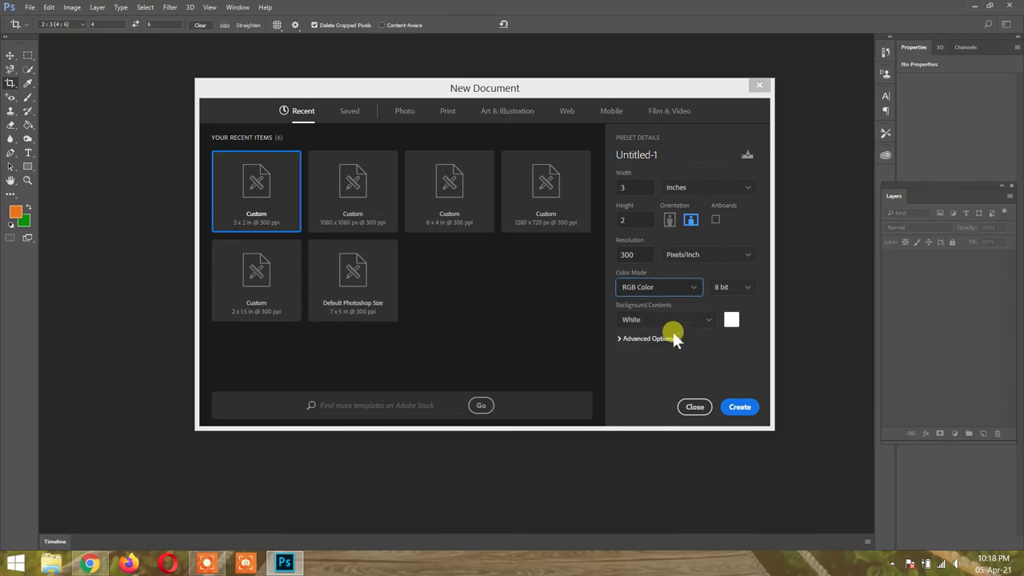
click(751, 288)
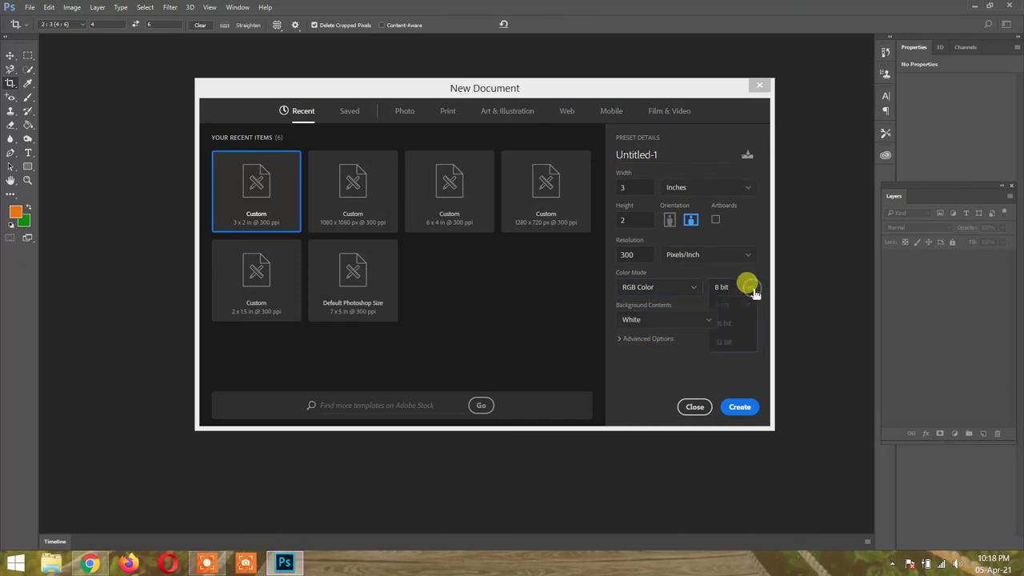
click(745, 285)
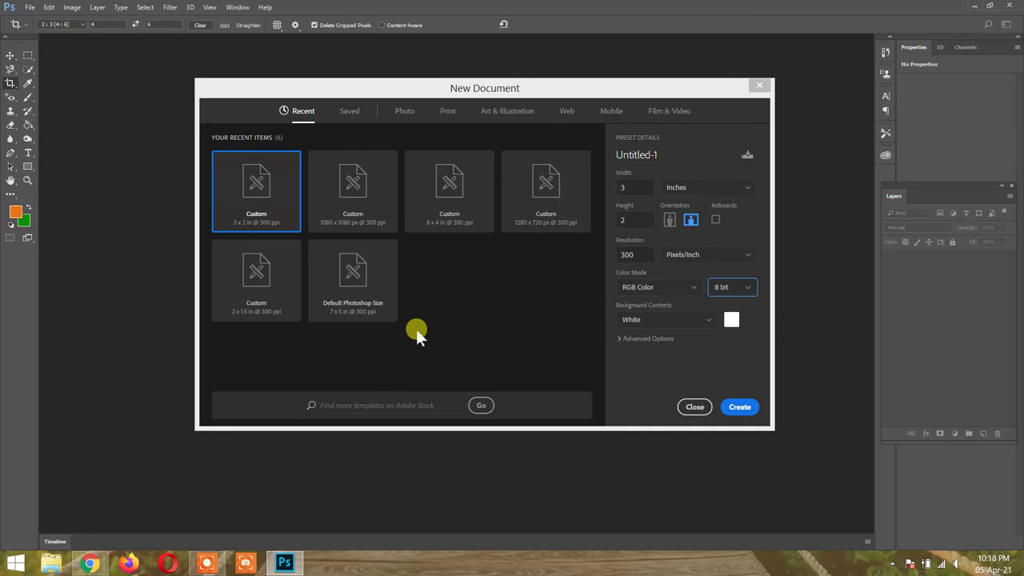
click(708, 321)
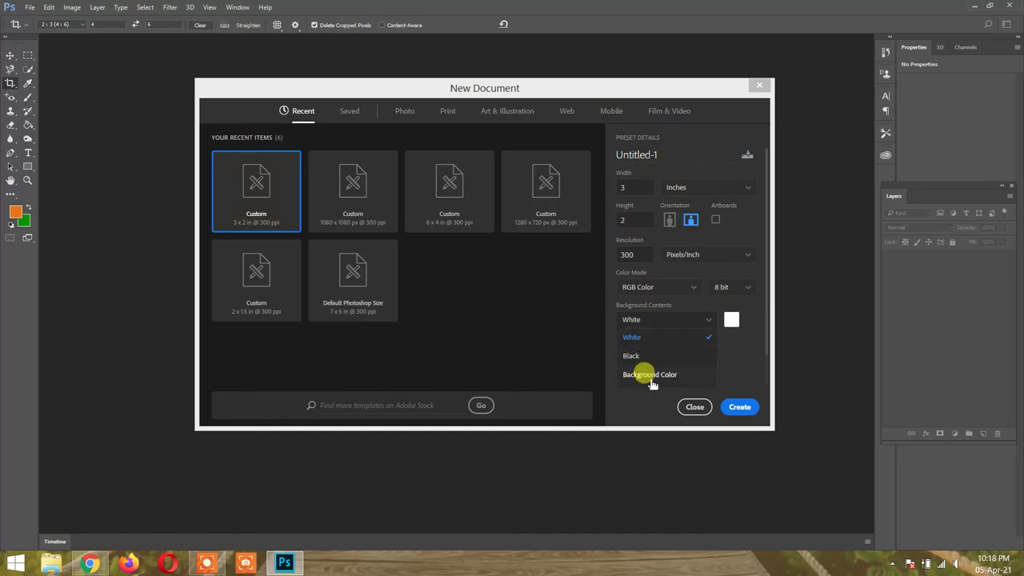
click(652, 380)
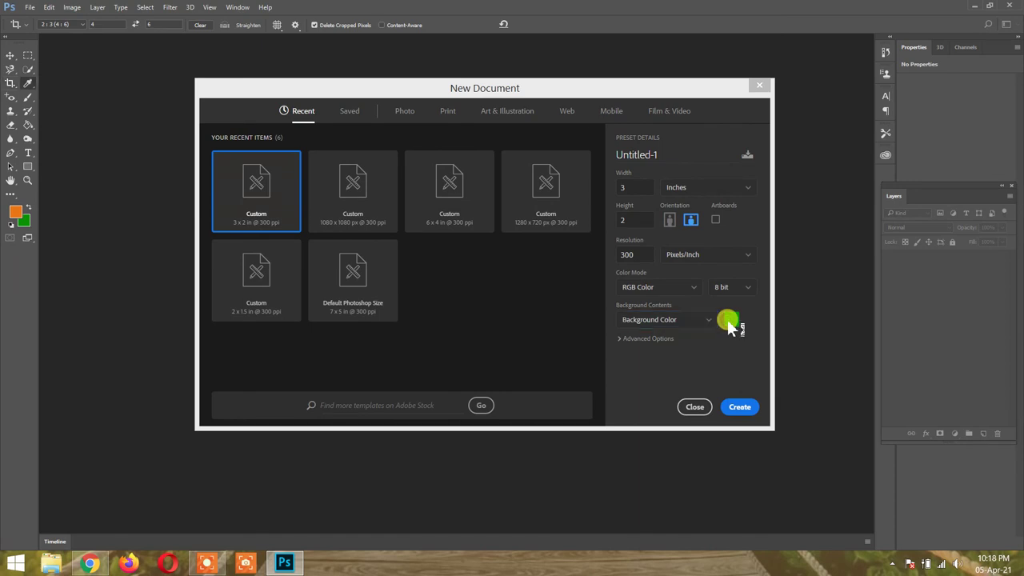
click(730, 322)
drag(739, 180, 740, 252)
mouse_move(685, 201)
mouse_down()
mouse_move(702, 167)
mouse_move(617, 171)
mouse_move(628, 192)
mouse_move(680, 179)
mouse_move(710, 190)
mouse_up()
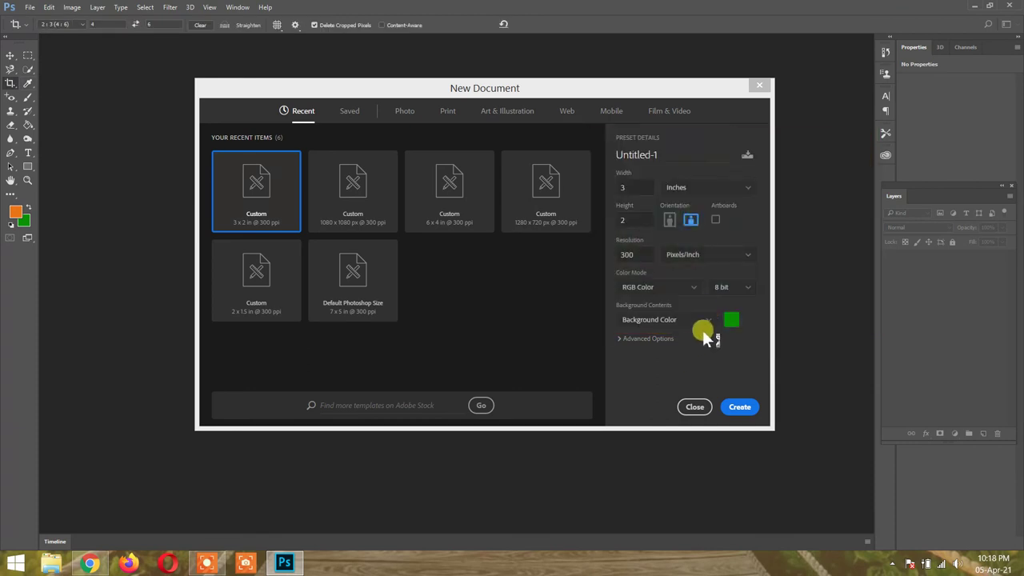
click(686, 319)
click(648, 342)
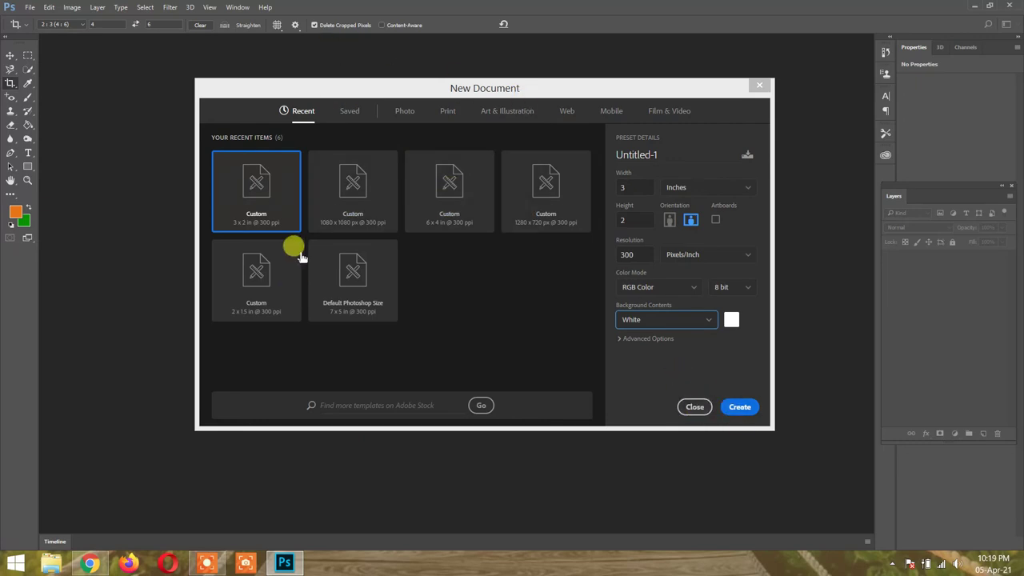
Create a white 1080 x 1080 px Untitled-1 document from the Custom recent item, clearing the crop box.
click(352, 206)
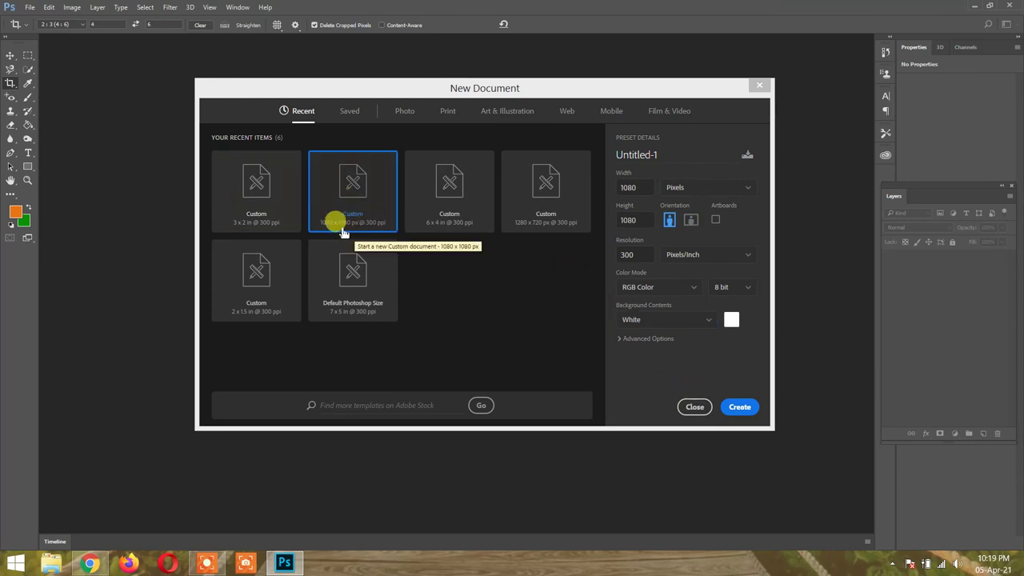
click(736, 408)
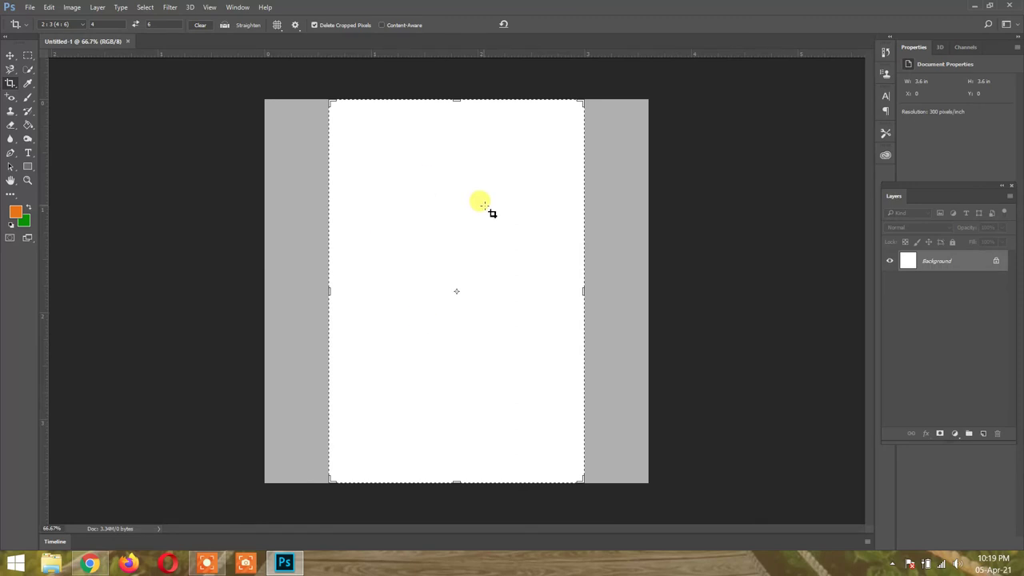
click(10, 56)
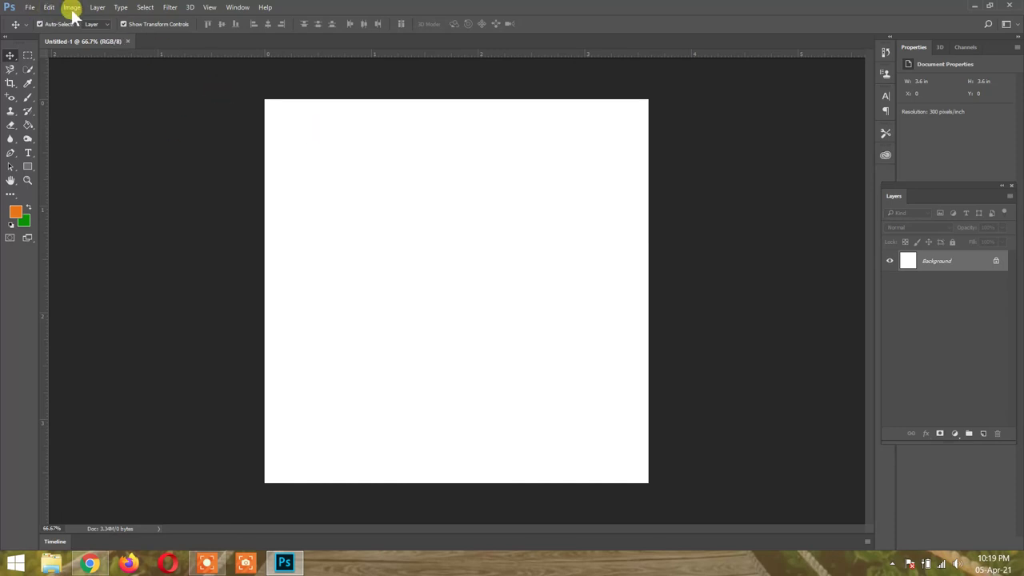
Collapse the Properties and Info panels, leaving only the Layers panel beside the white canvas.
click(30, 8)
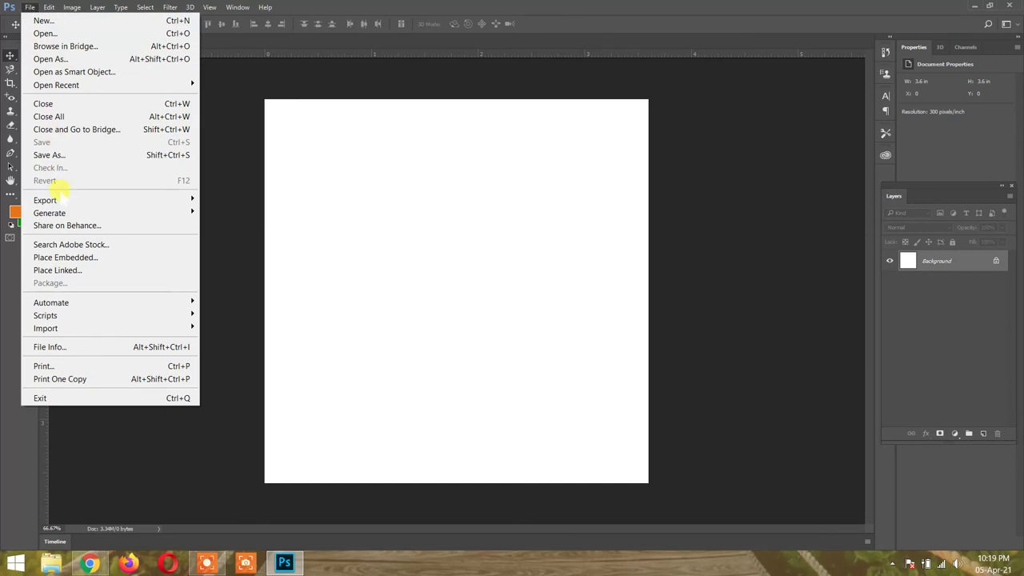
click(237, 92)
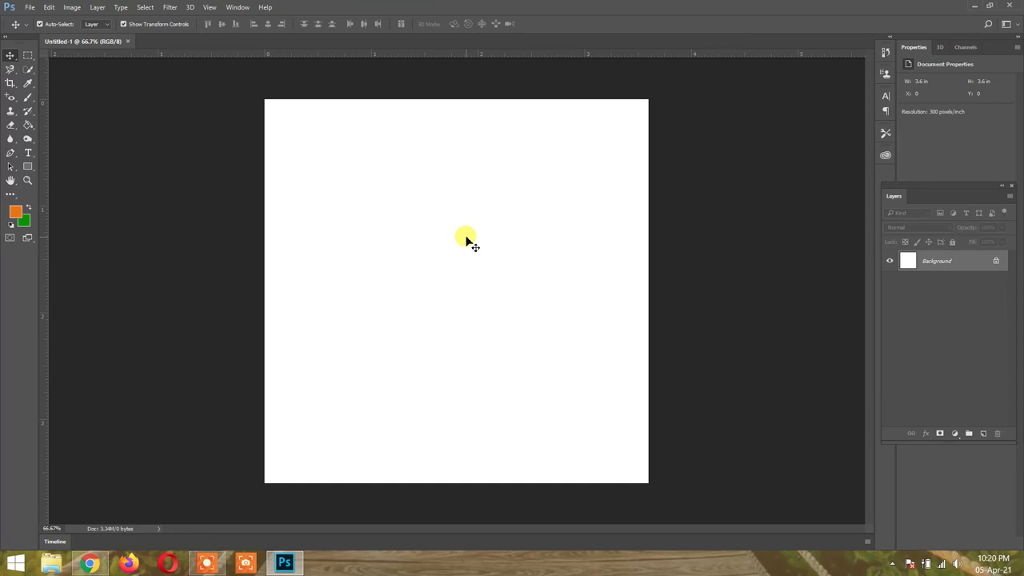
key(F8)
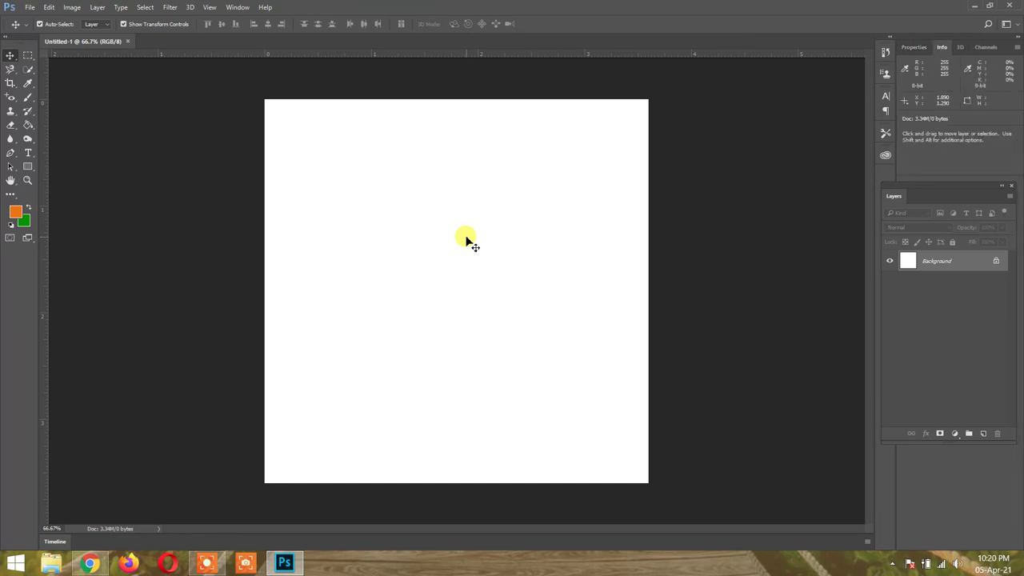
key(F8)
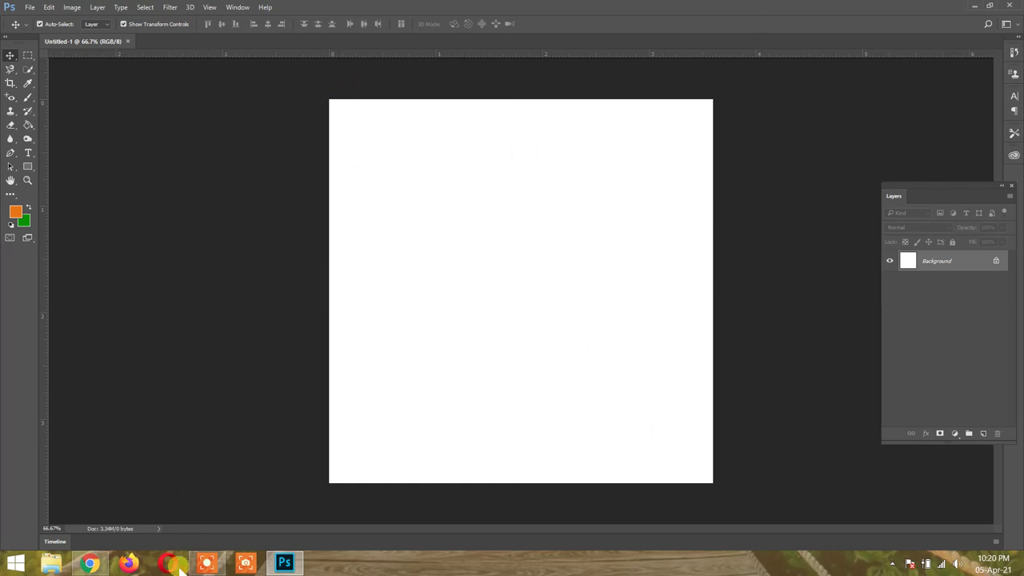
click(207, 563)
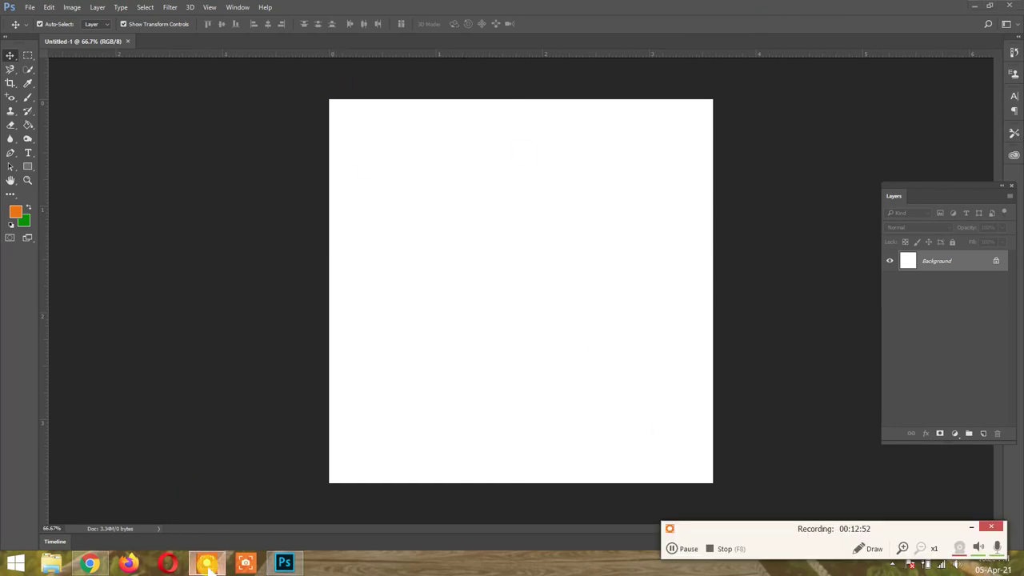